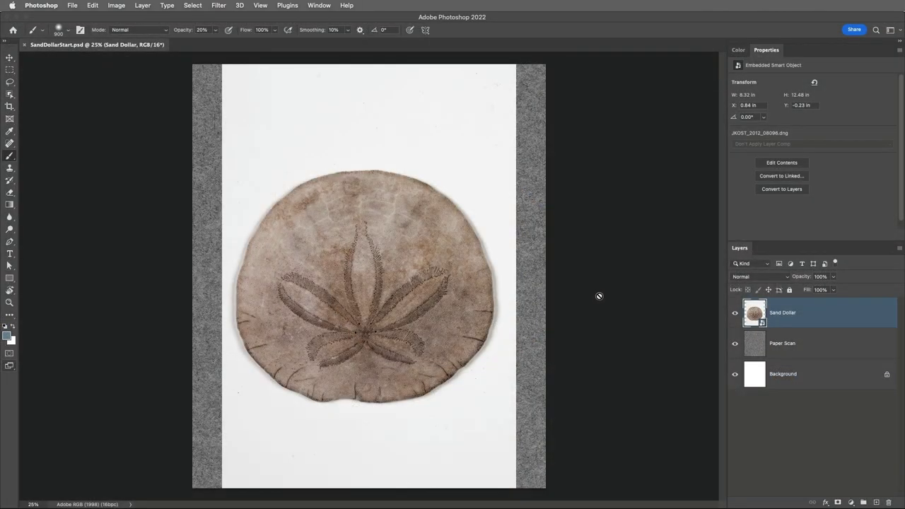
- Briefly hide and reshow the Sand Dollar layer, then select the sand dollar with Select Subject
left_click(735, 312)
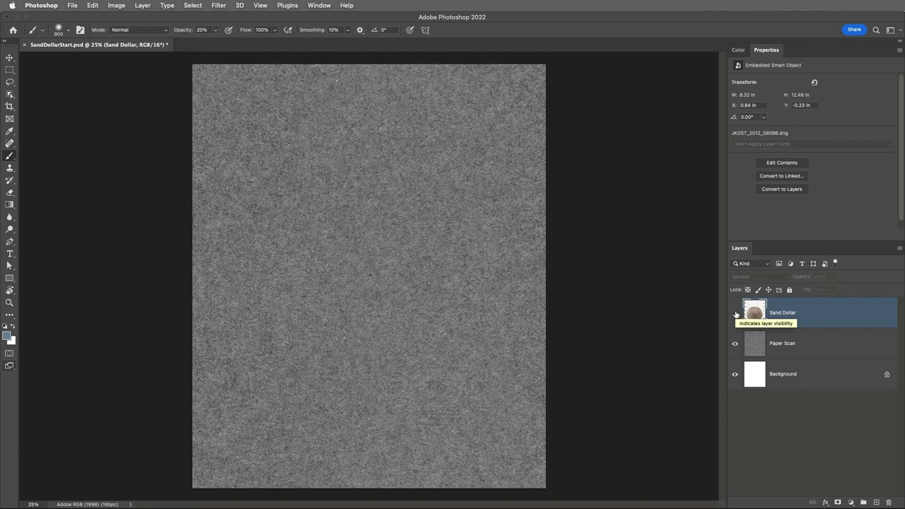
left_click(735, 313)
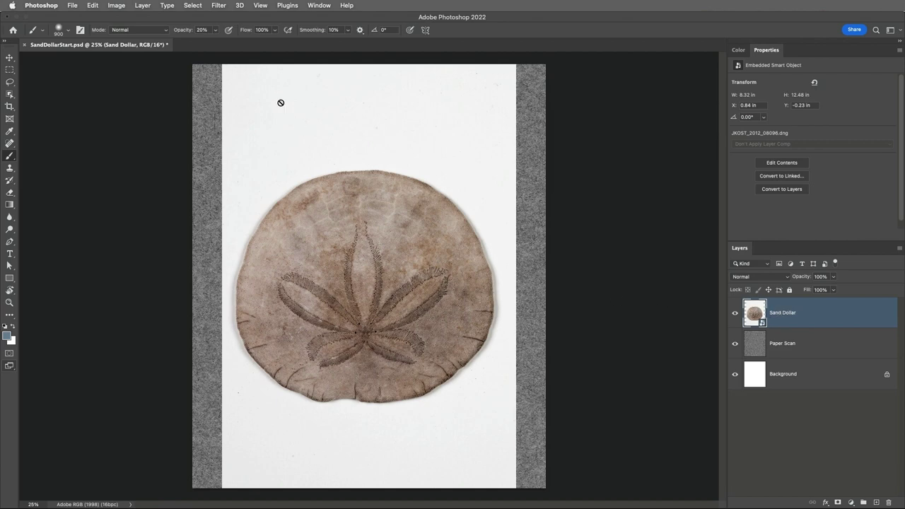
left_click(197, 7)
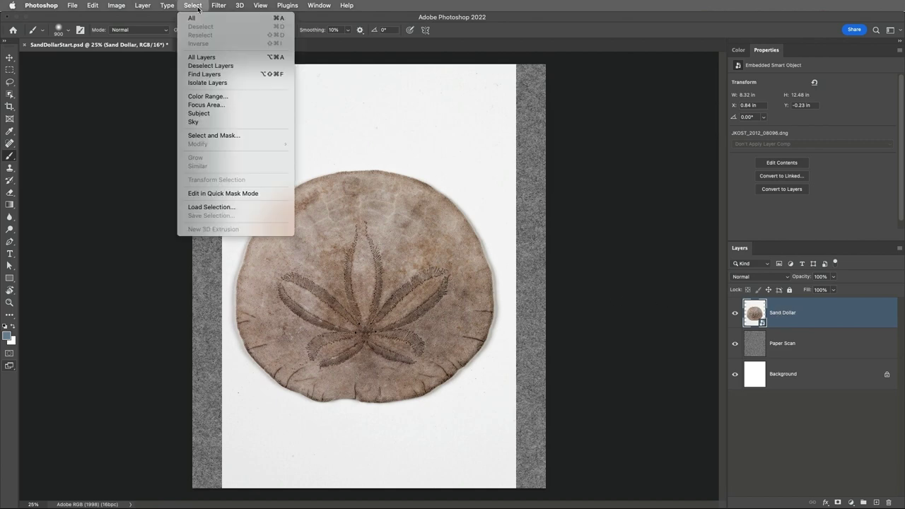
left_click(220, 113)
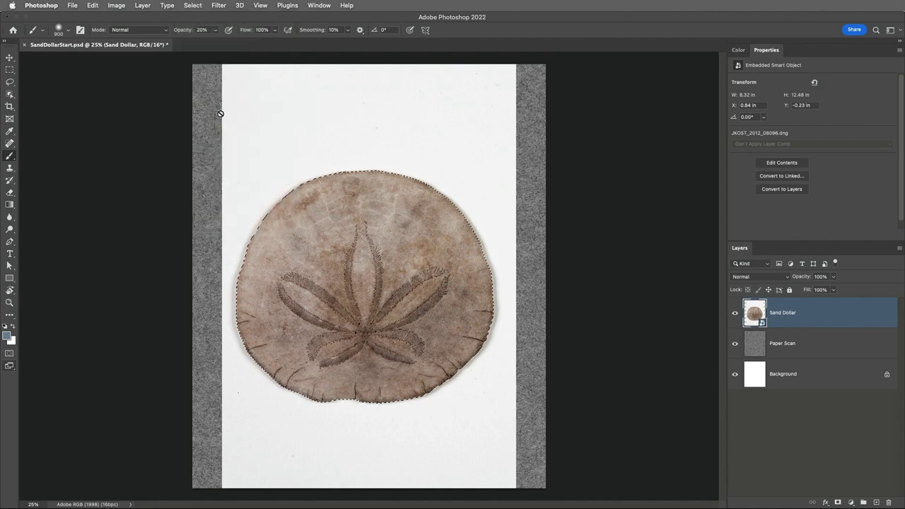
- At 100% zoom, lasso-subtract the white gap below the shell's lower edge from the selection
left_click(267, 6)
left_click(289, 115)
left_click_drag(546, 113, 358, 237)
left_click_drag(552, 340, 521, 167)
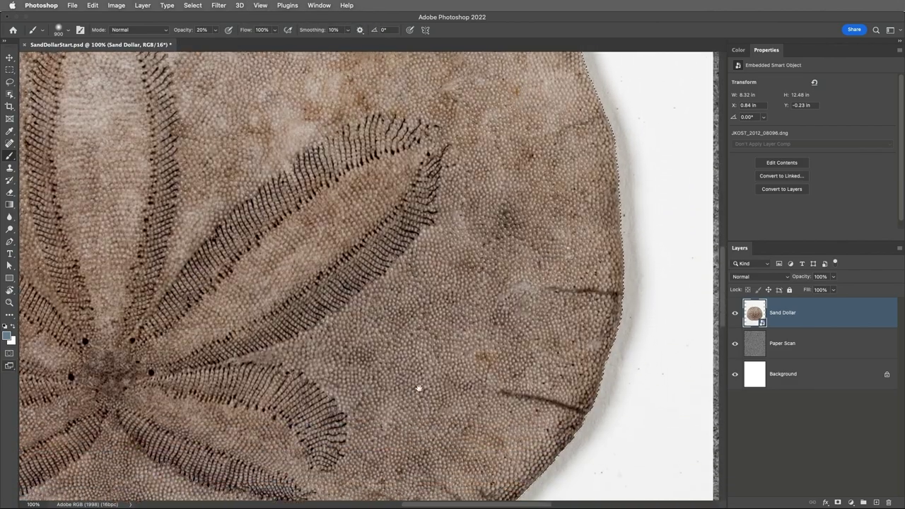
left_click_drag(414, 386, 551, 271)
left_click_drag(358, 399, 500, 307)
key("l")
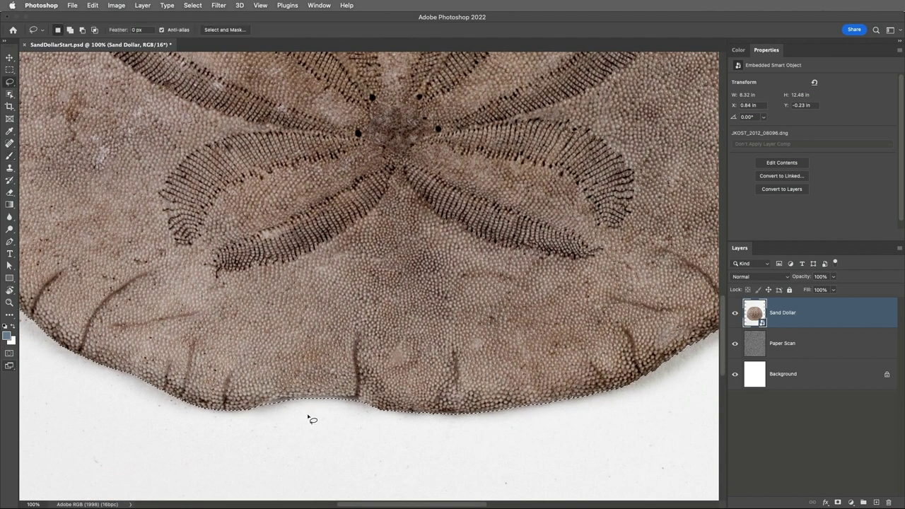
key("alt")
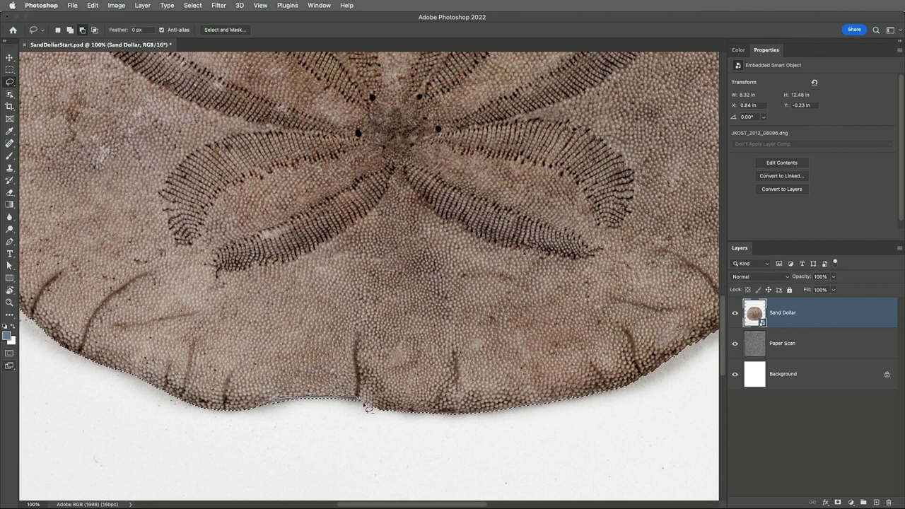
left_click_drag(362, 403, 277, 425)
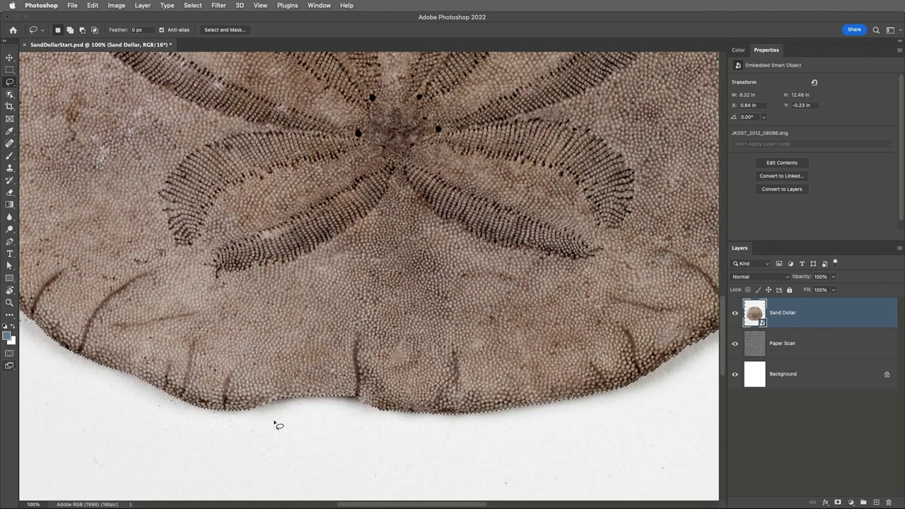
- Mask the Sand Dollar layer with the selection and place JKOST_2013_02222.dng embedded above Background
left_click(837, 502)
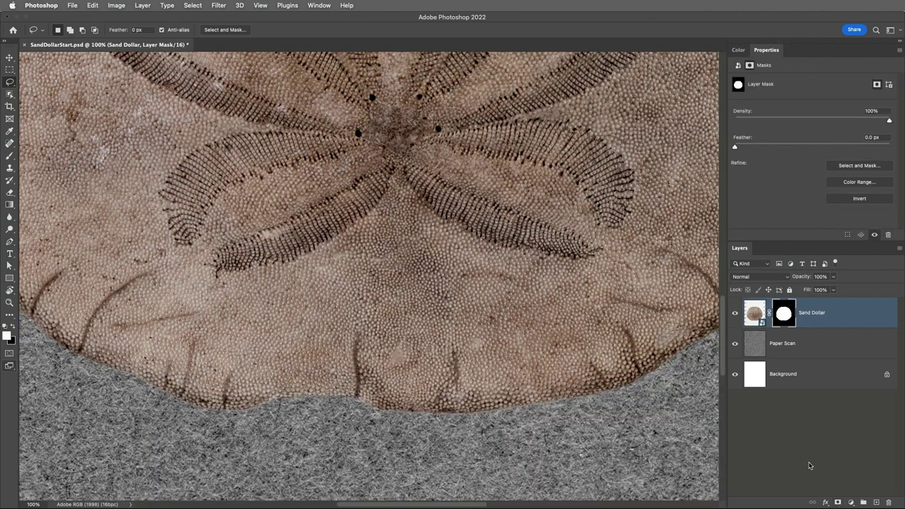
left_click(792, 382)
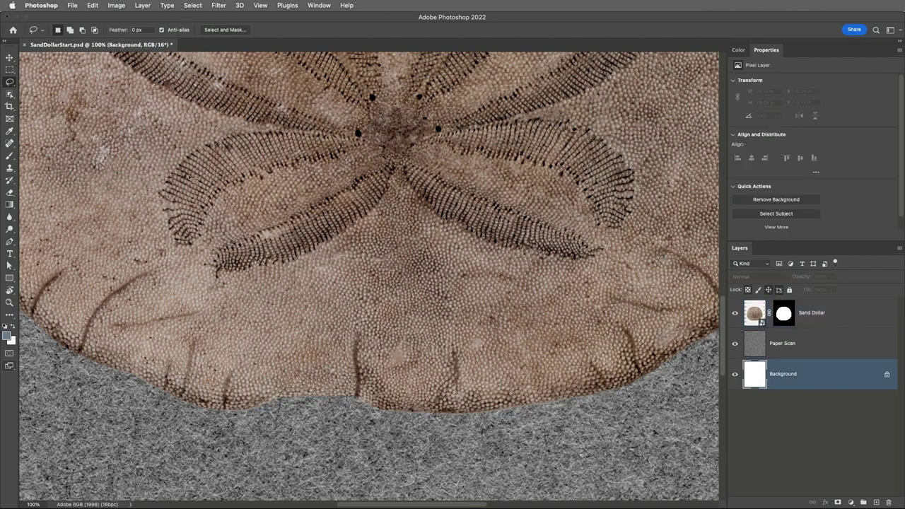
left_click(73, 7)
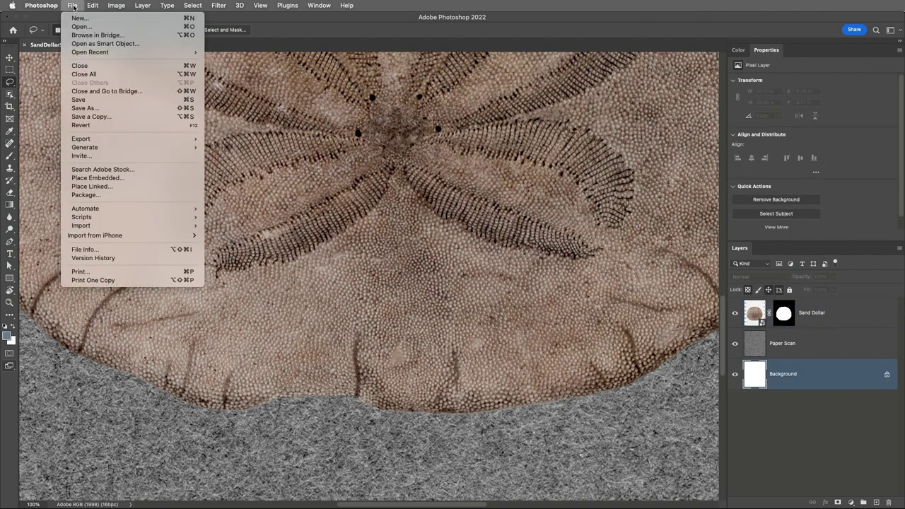
left_click(126, 178)
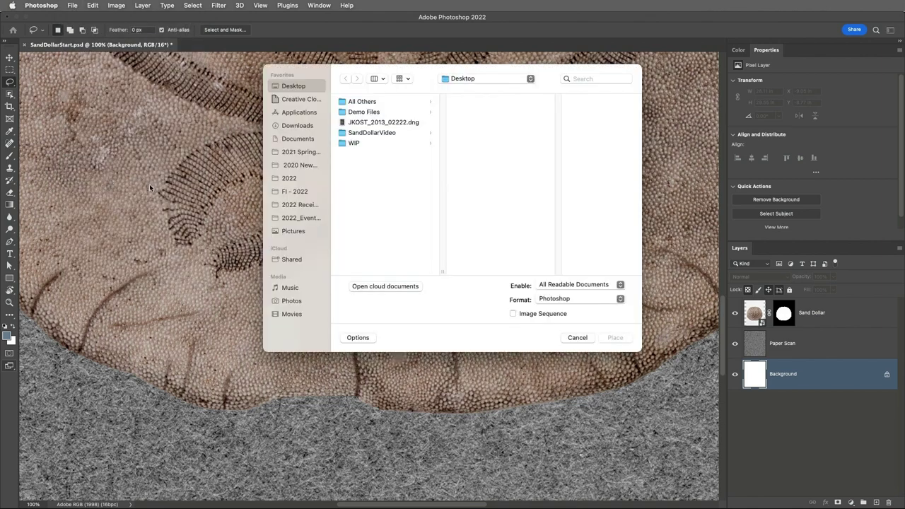
left_click(357, 125)
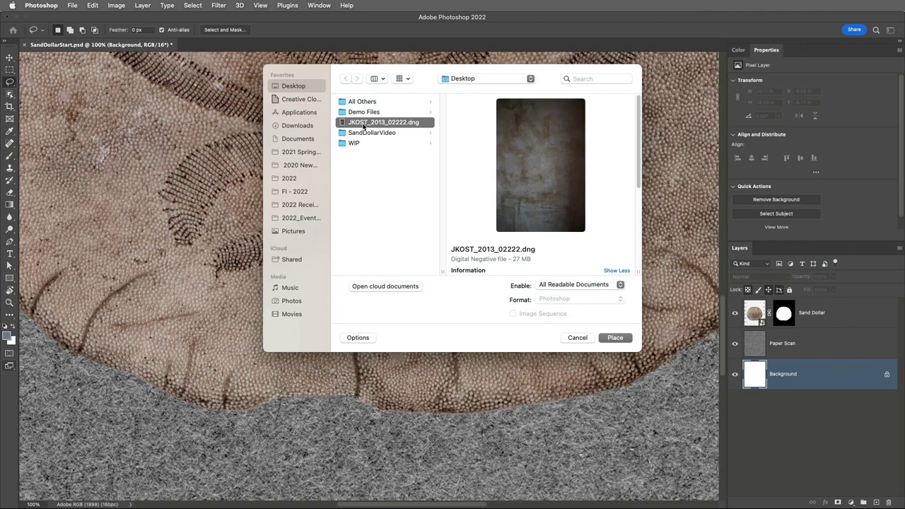
left_click(621, 340)
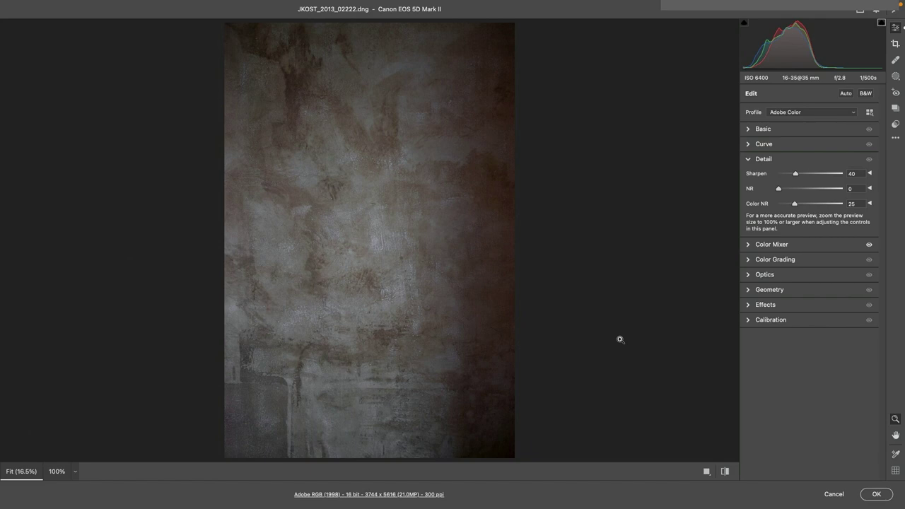
left_click(876, 494)
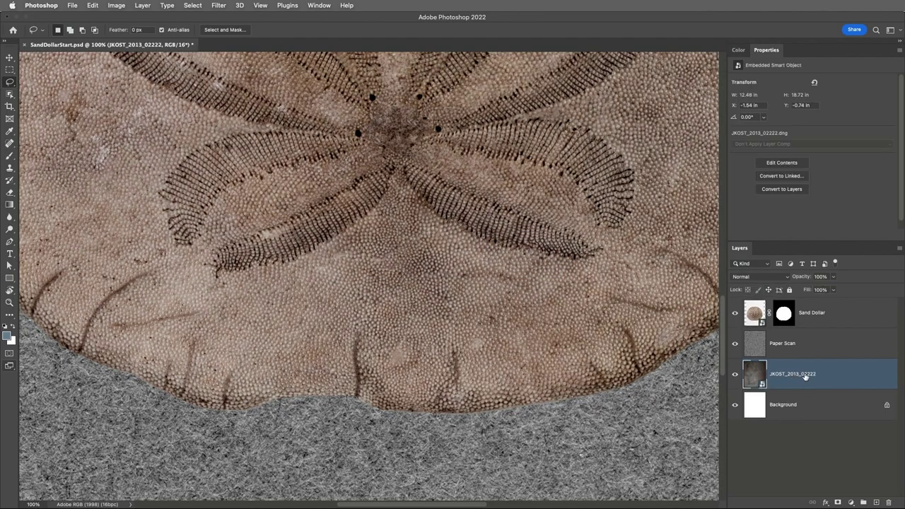
- Hide the Paper Scan layer and zoom to 200% on the sand dollar's lower edge
left_click(735, 344)
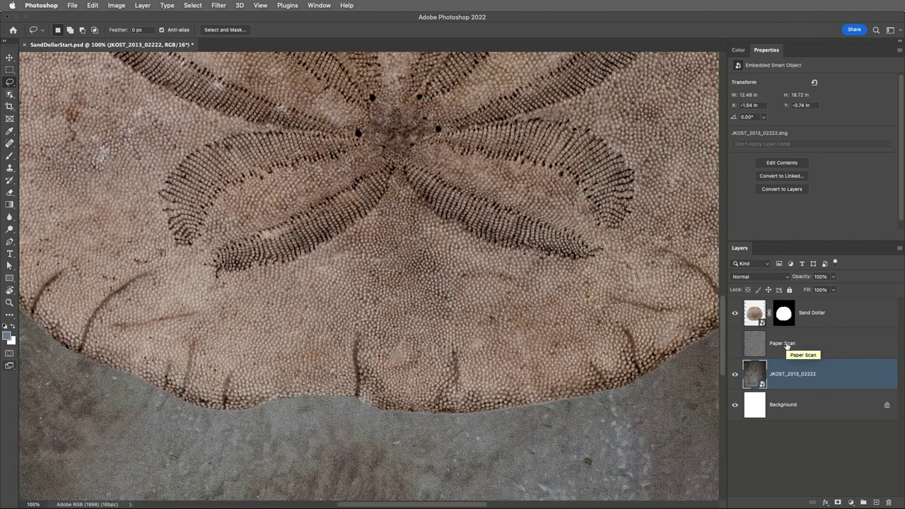
left_click(261, 6)
left_click(291, 125)
mouse_move(635, 473)
left_mouse_down()
mouse_move(516, 354)
mouse_move(574, 344)
mouse_move(303, 349)
mouse_move(257, 410)
left_mouse_up()
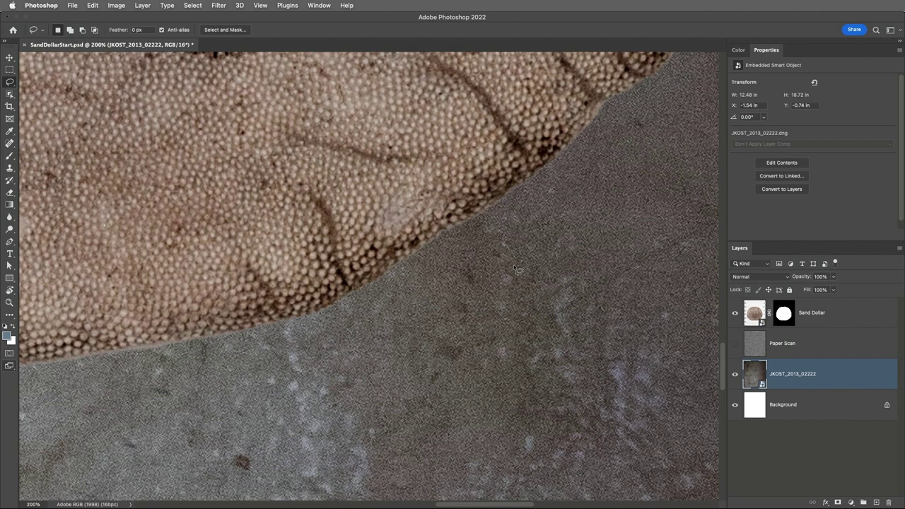
- Edit the wall photo's smart object contents in Camera Raw, raising noise reduction to 33
left_click(142, 5)
mouse_move(202, 191)
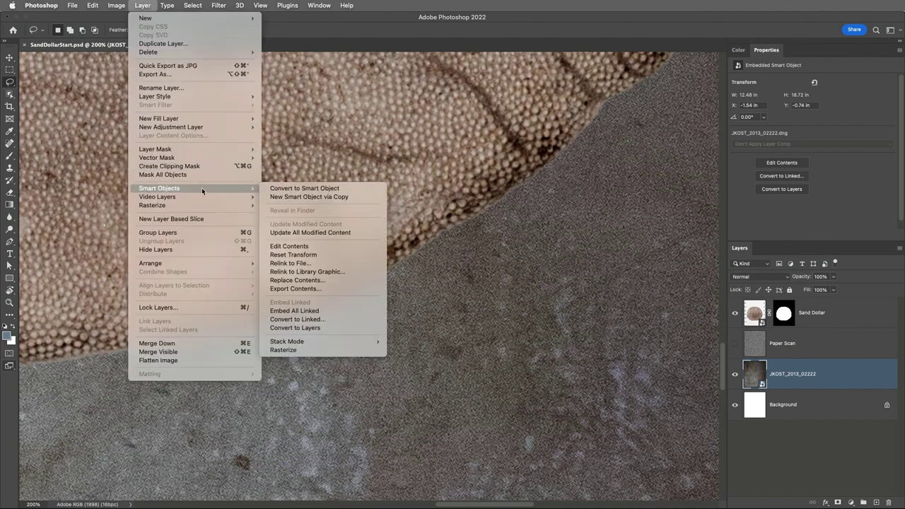
left_click(327, 246)
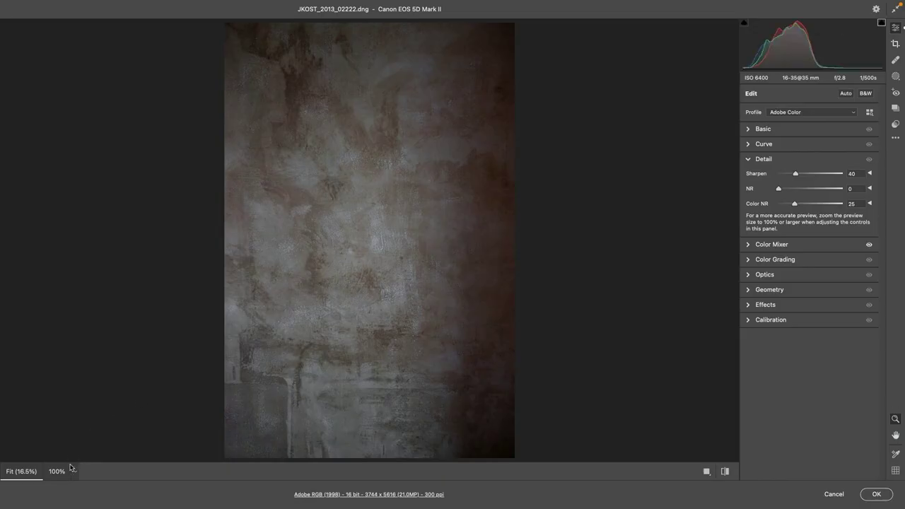
left_click(61, 472)
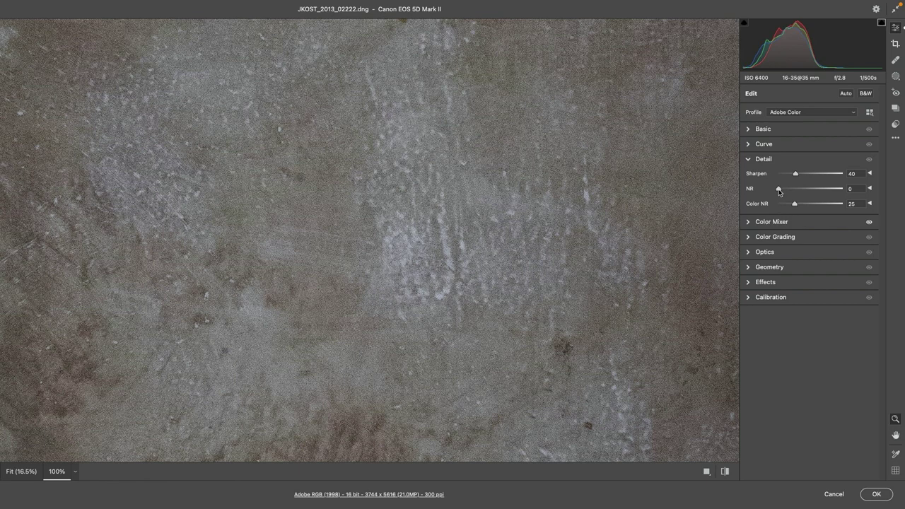
left_click_drag(778, 191, 804, 191)
left_click(876, 494)
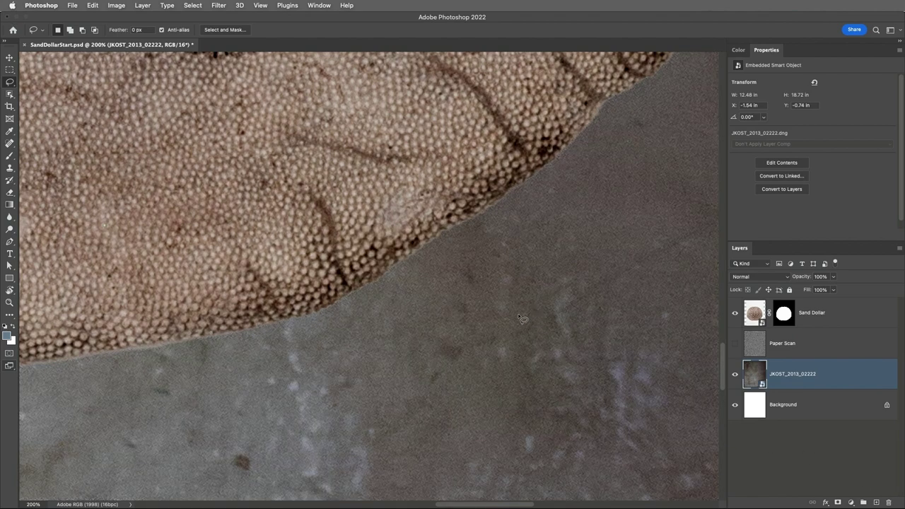
- Show Paper Scan in Soft Light at about 74% opacity, then fit the image on screen
left_click(734, 344)
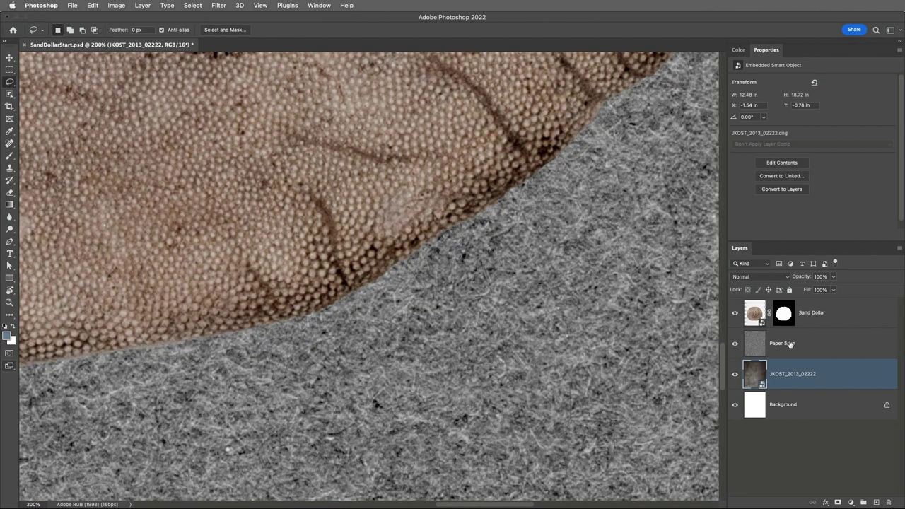
left_click(790, 344)
left_click(759, 280)
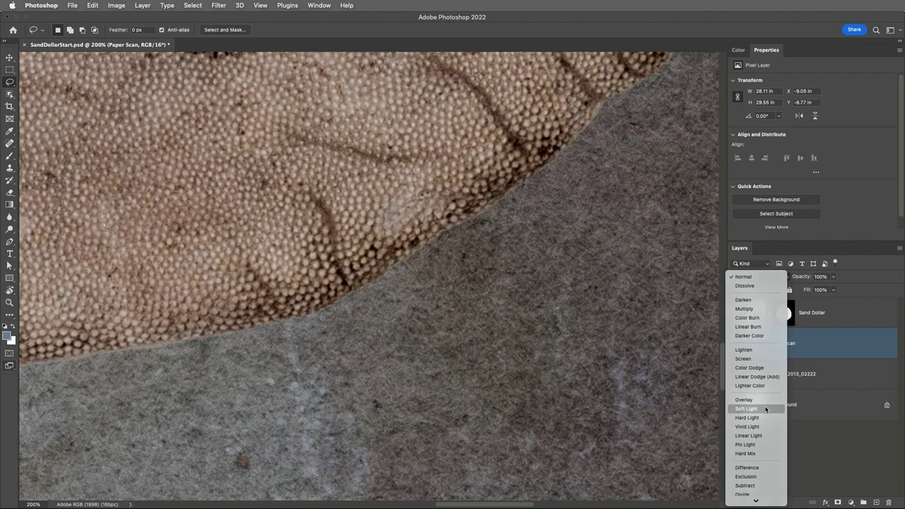
left_click(766, 410)
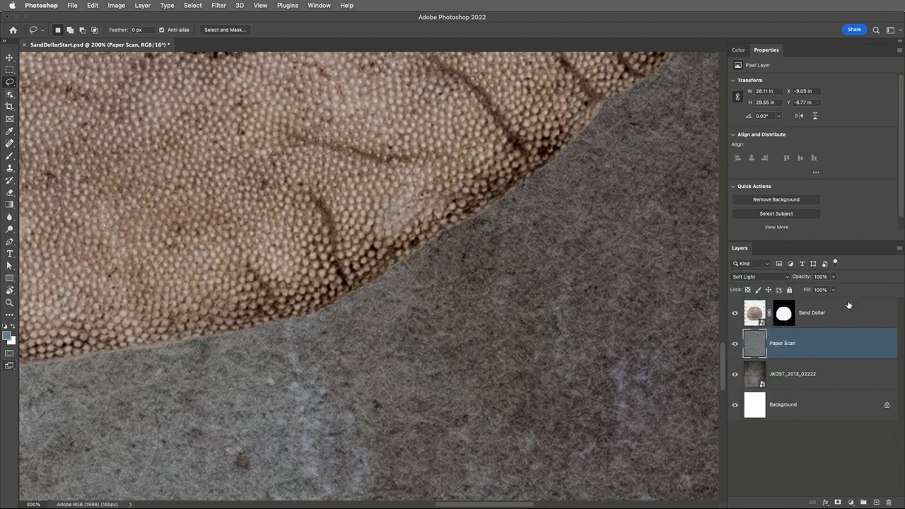
left_click(834, 278)
left_click_drag(834, 290, 823, 292)
left_click(261, 6)
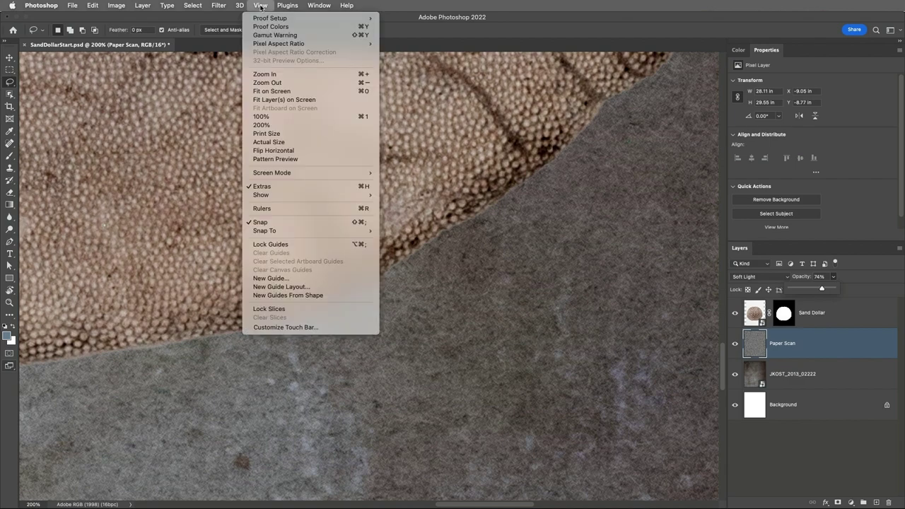
left_click(290, 91)
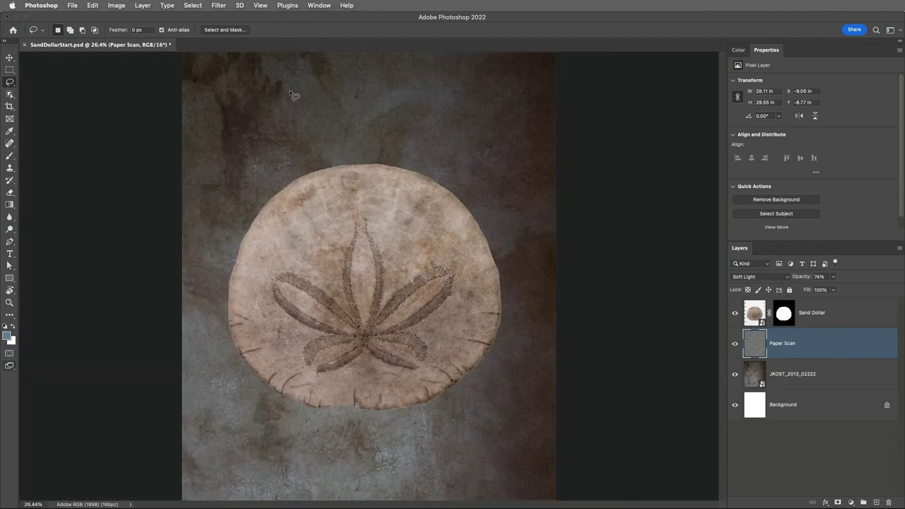
- Give Sand Dollar a down-right drop shadow with 210 px size and about 67% opacity
left_click(822, 317)
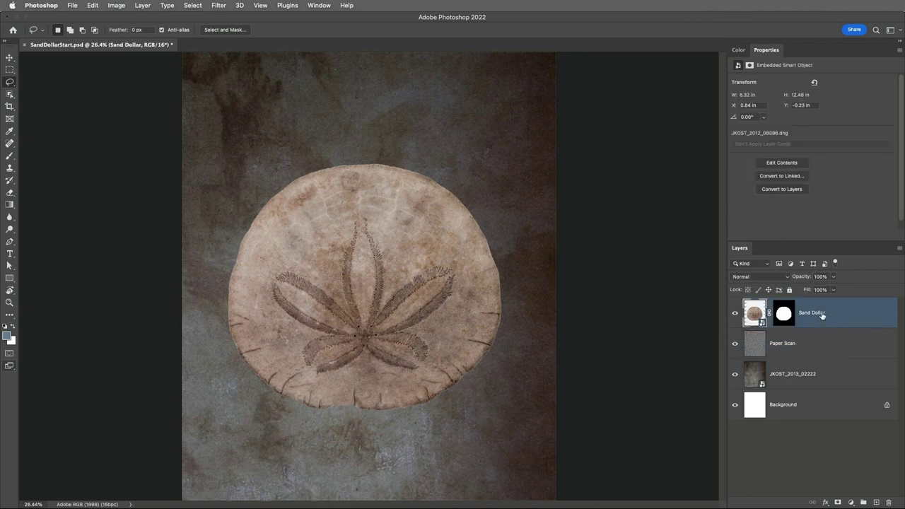
left_click(826, 503)
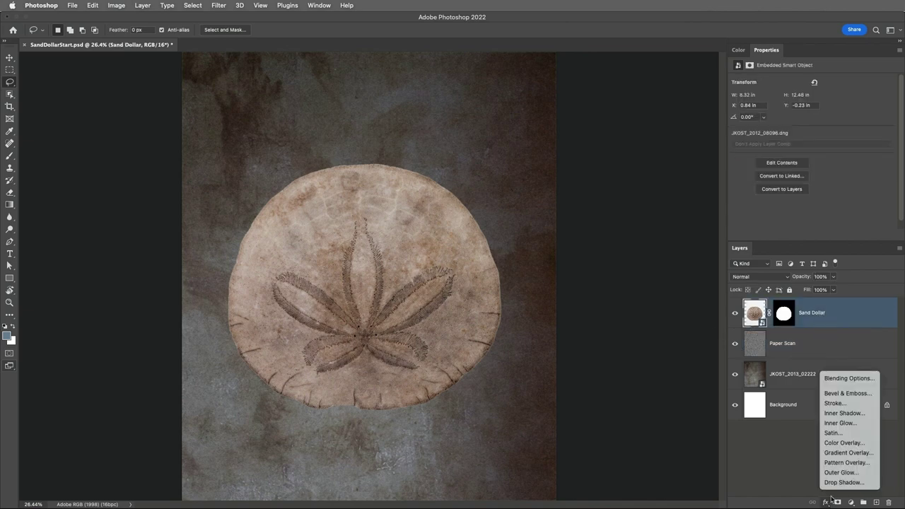
left_click(844, 483)
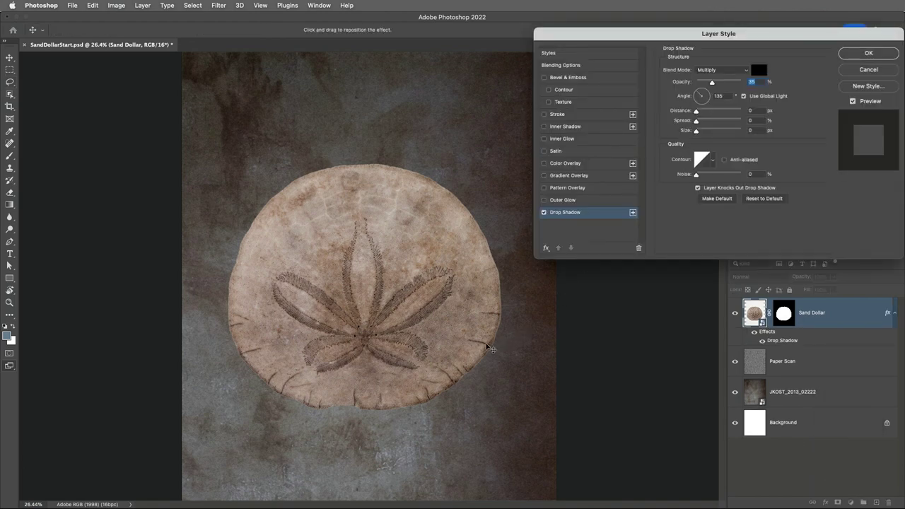
left_click_drag(472, 349, 486, 359)
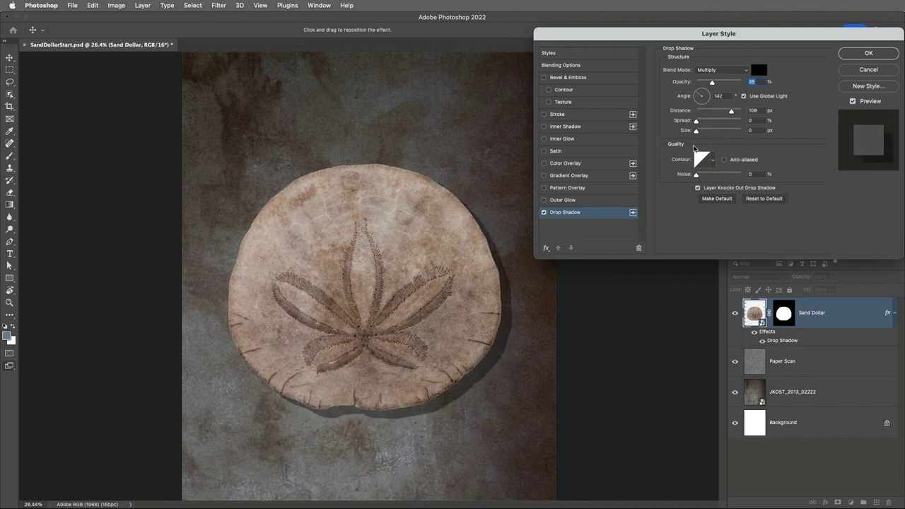
left_click_drag(698, 135, 737, 133)
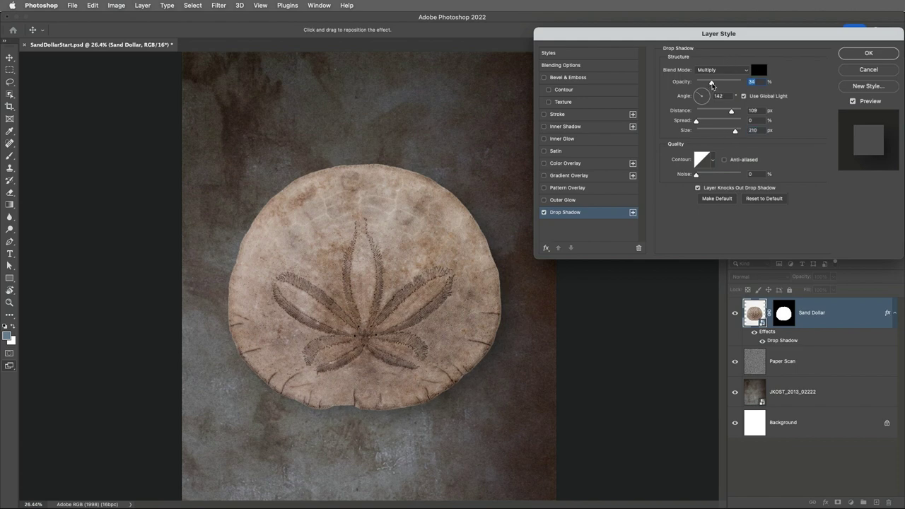
left_click_drag(712, 83, 727, 84)
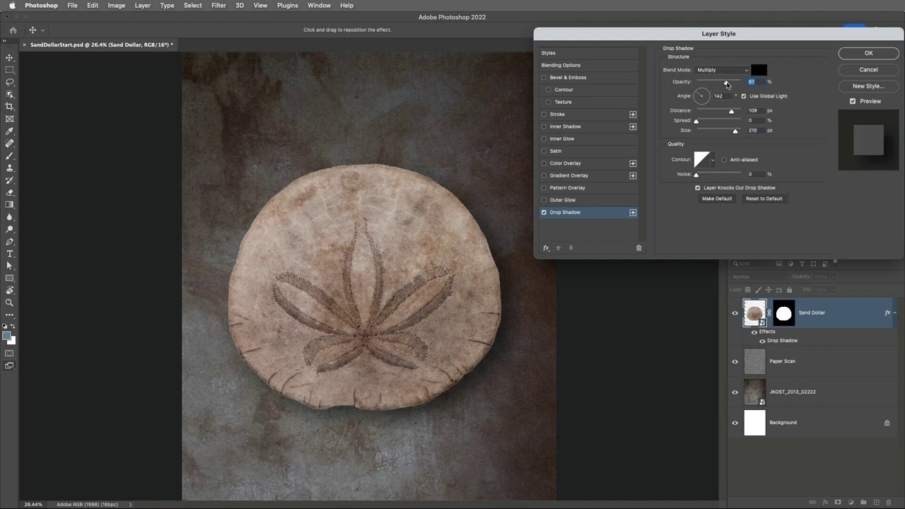
left_click(851, 56)
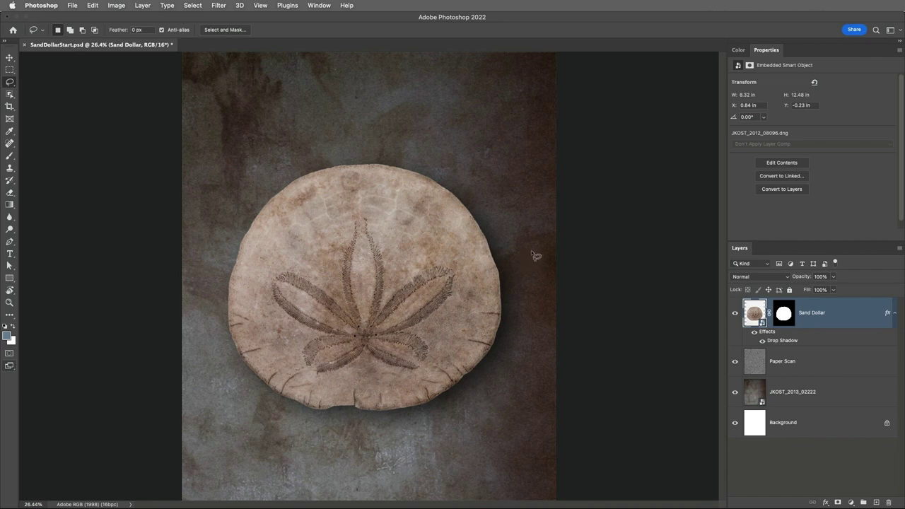
- Select Paper Scan and set the foreground to a muted blue (hue 216) on the Color Wheel
left_click(825, 369)
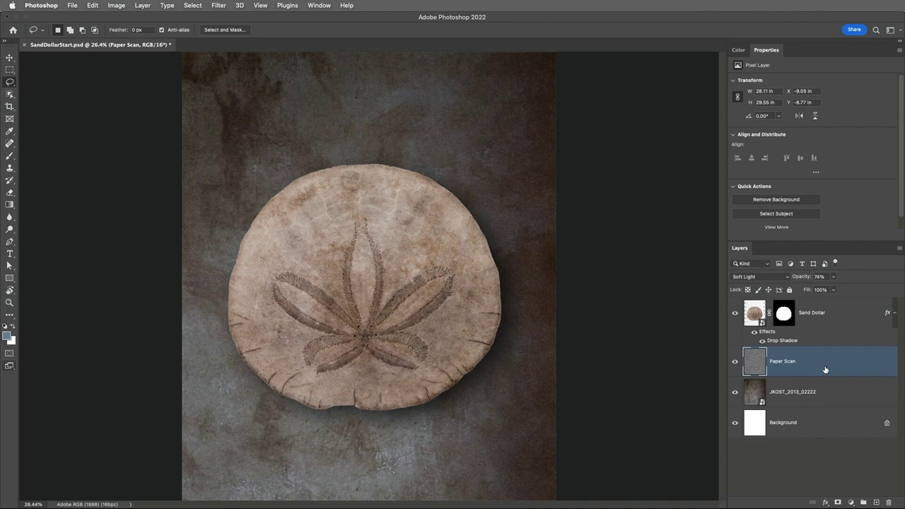
key("i")
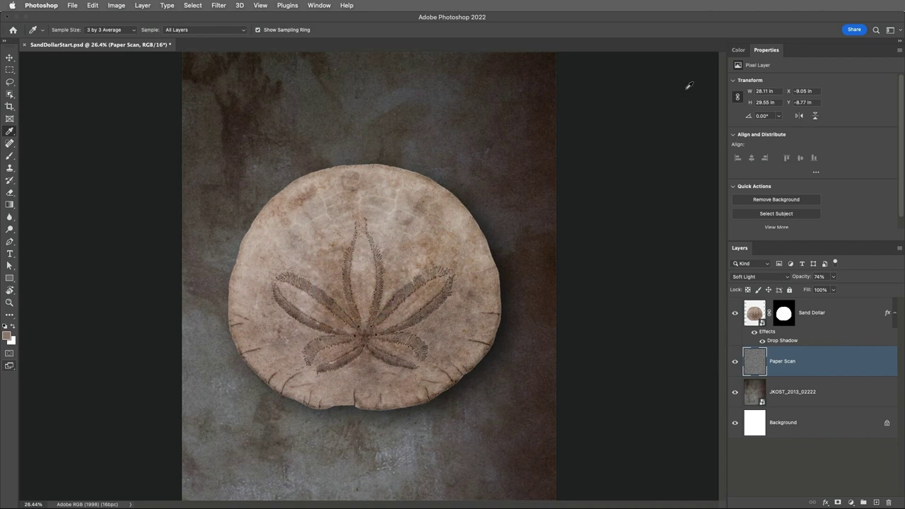
left_click(739, 50)
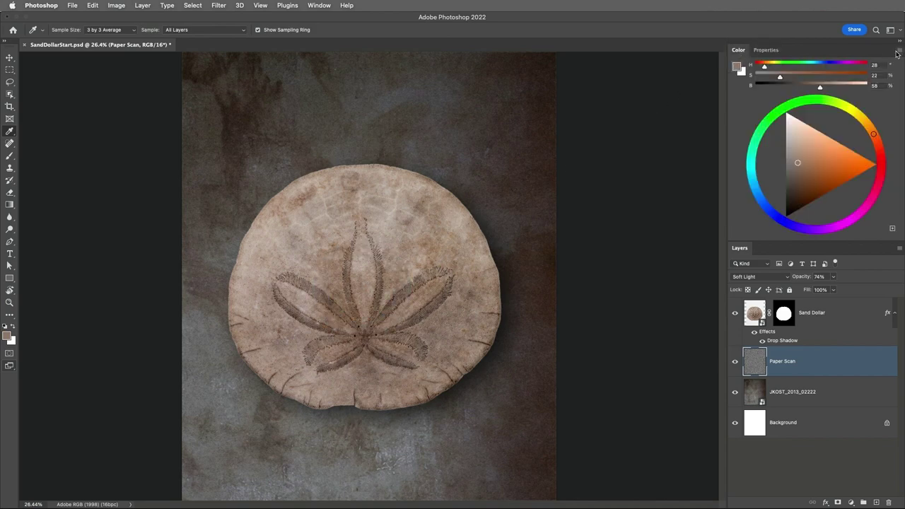
left_click(900, 50)
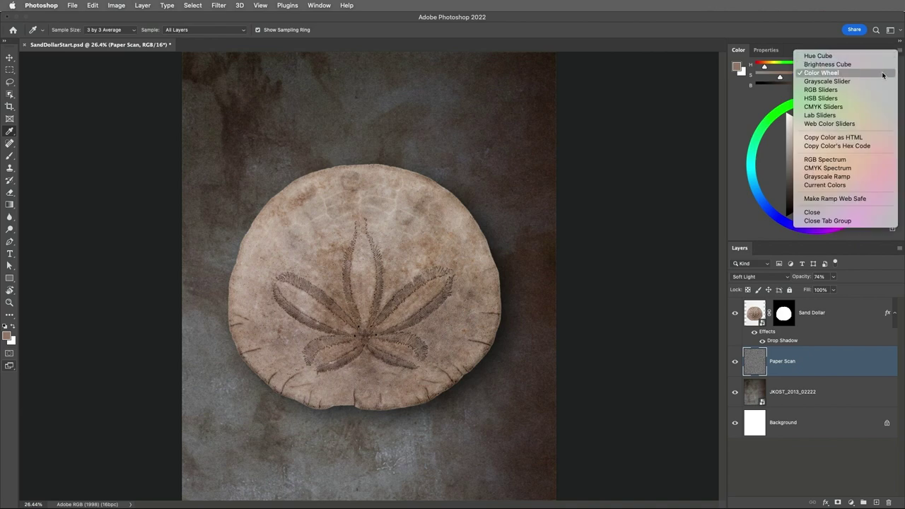
left_click(883, 73)
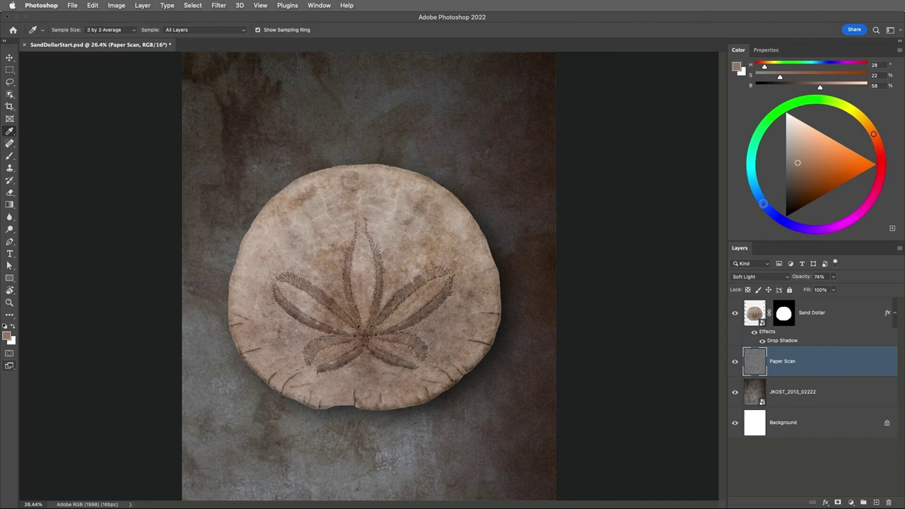
left_click(763, 203)
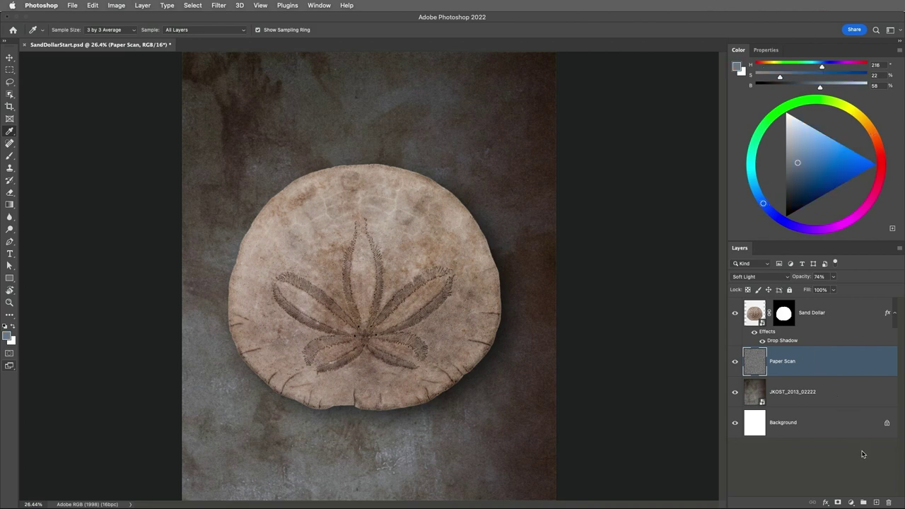
- Add a blue Solid Color fill layer, Color Fill 1, blended in Color mode
left_click(853, 501)
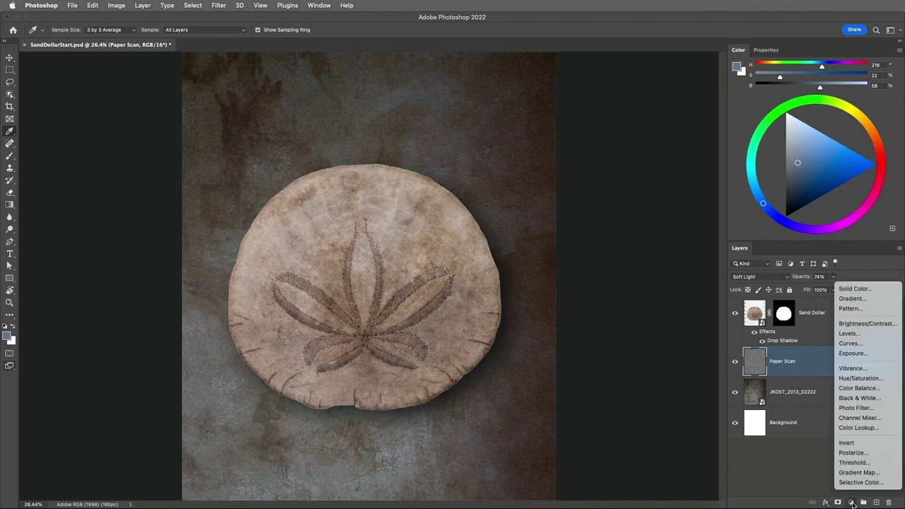
left_click(862, 291)
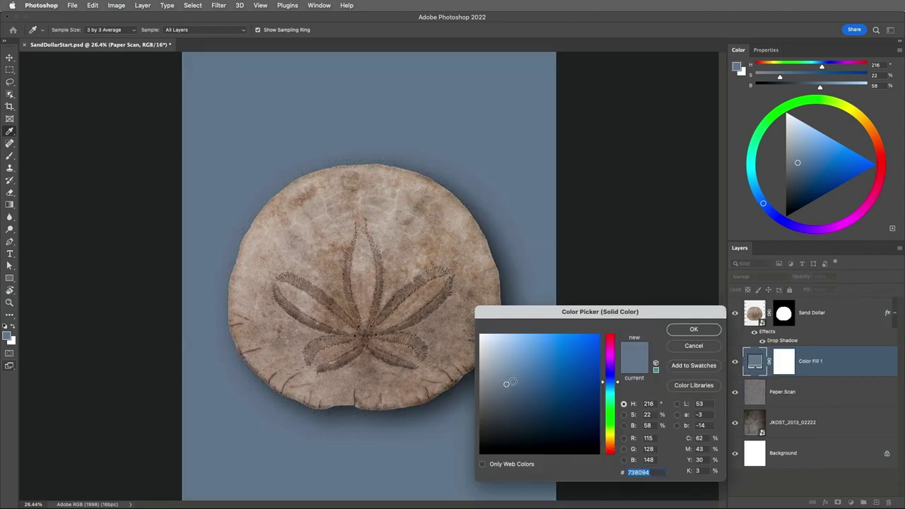
left_click(696, 330)
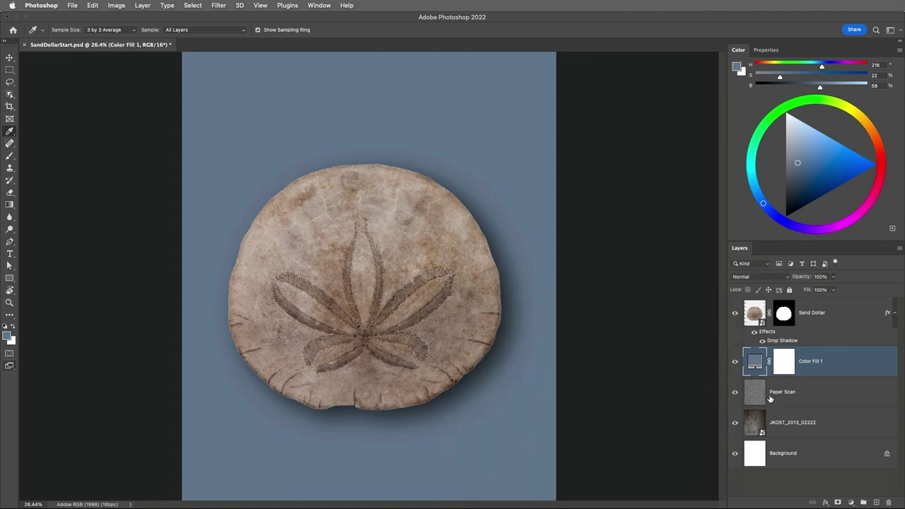
left_click(759, 278)
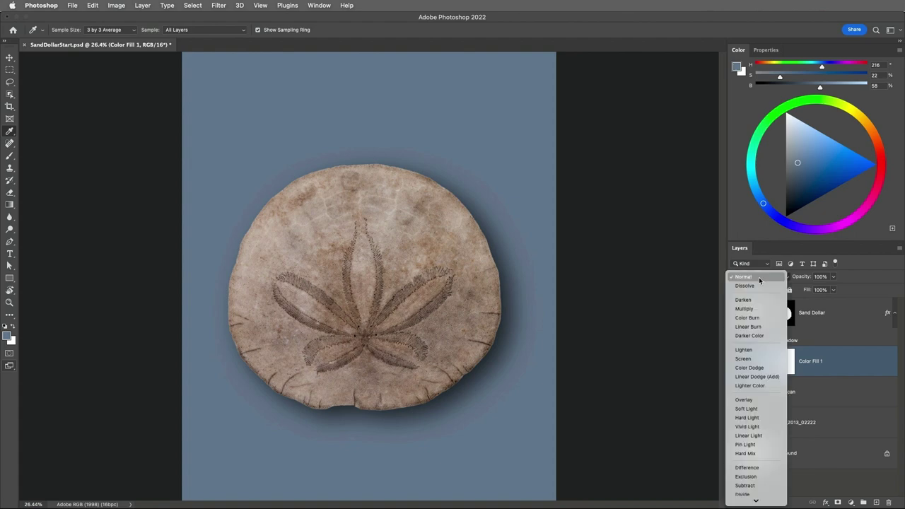
left_click(762, 491)
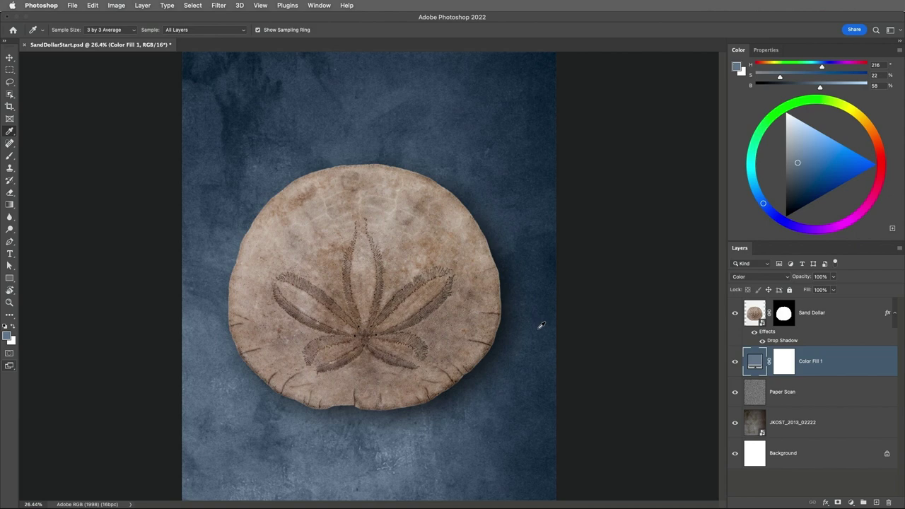
- Fill Color Fill 1's layer mask with black to hide the blue tint
left_click(784, 364)
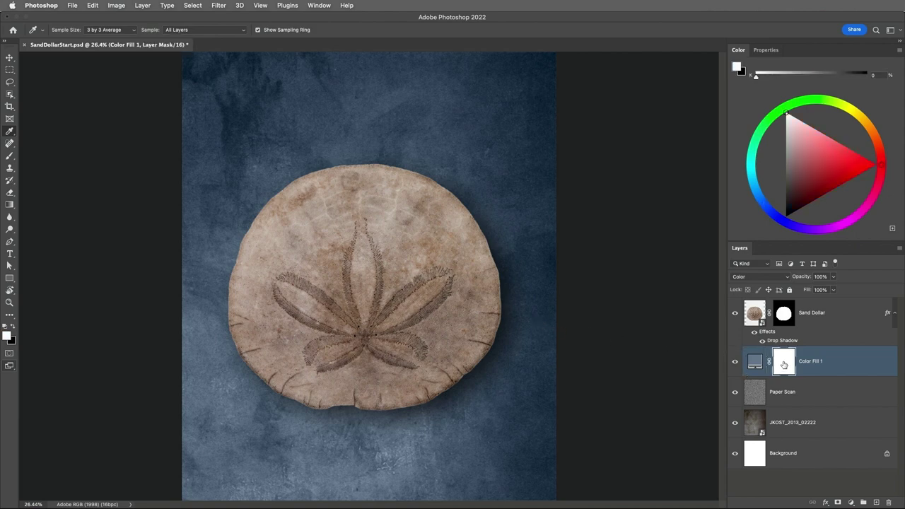
left_click(93, 5)
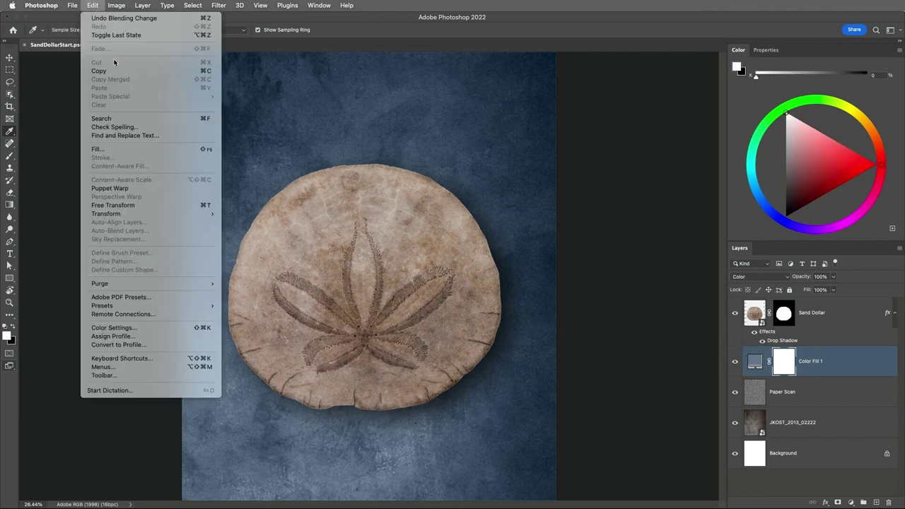
left_click(134, 149)
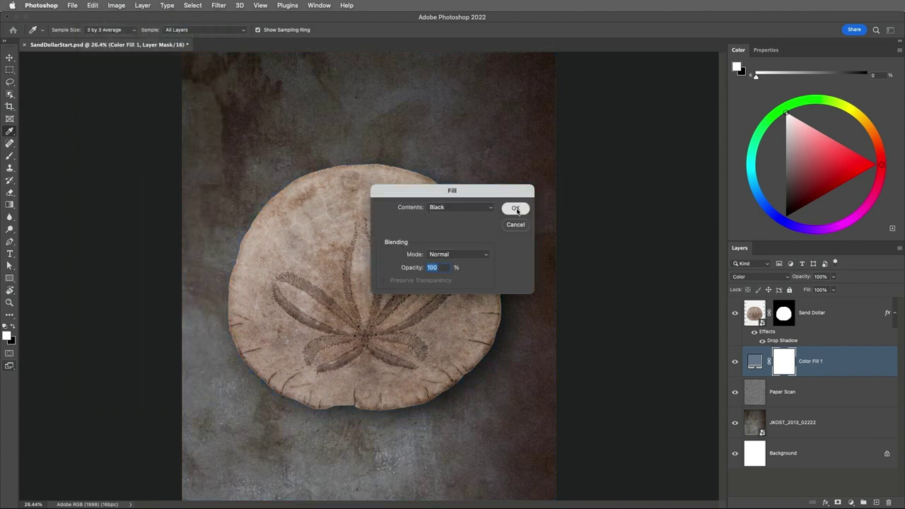
left_click(516, 209)
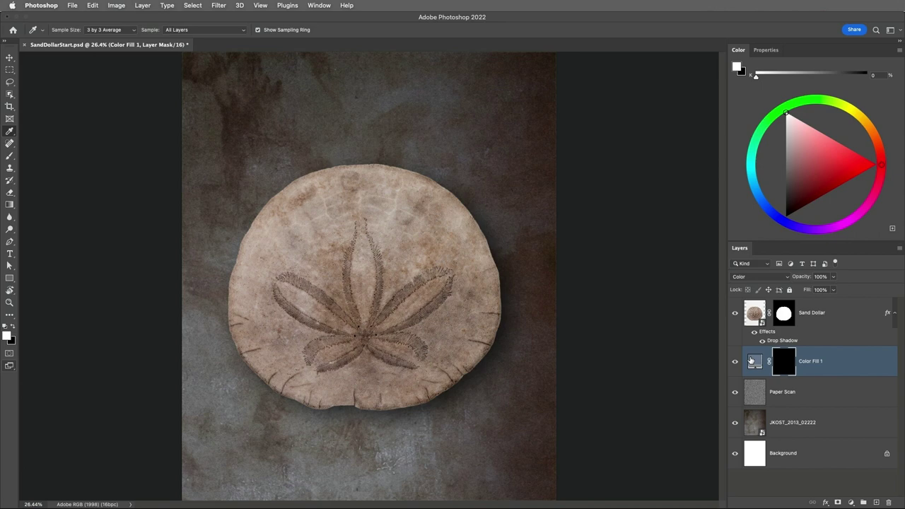
- Paint the blue tint back lower-left of the sand dollar with a 1000 px brush
key("b")
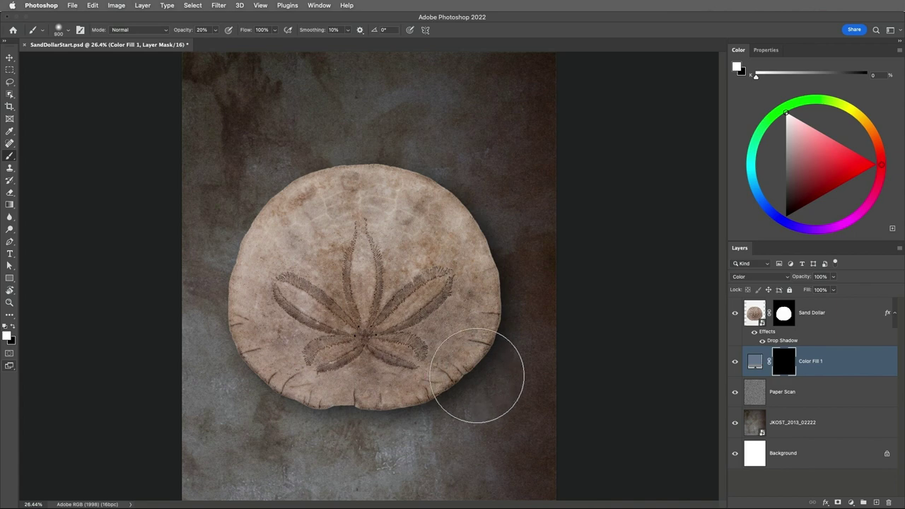
key("bracketright")
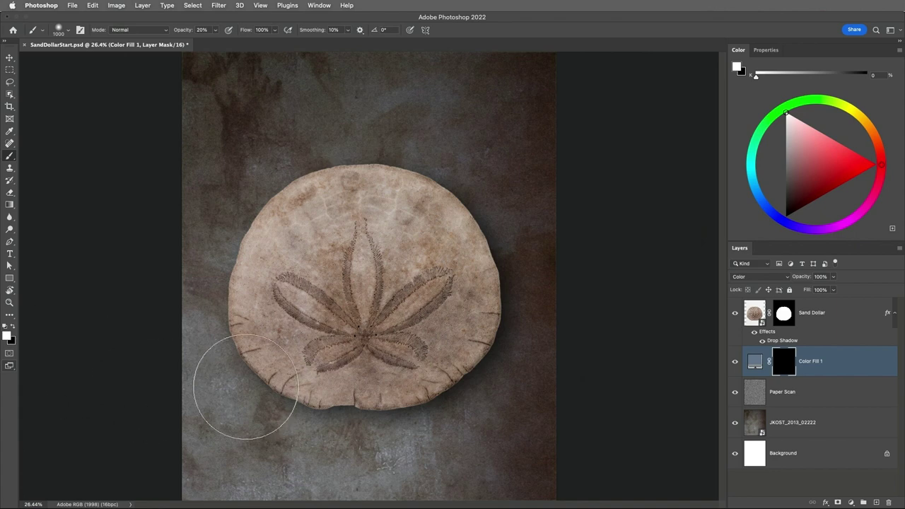
mouse_move(247, 379)
left_mouse_down()
mouse_move(331, 414)
mouse_move(274, 393)
mouse_move(353, 435)
mouse_move(388, 403)
mouse_move(337, 432)
mouse_move(403, 428)
mouse_move(249, 411)
mouse_move(323, 435)
mouse_move(253, 359)
mouse_move(386, 440)
mouse_move(428, 394)
mouse_move(377, 367)
mouse_move(495, 255)
mouse_move(476, 187)
mouse_move(445, 162)
mouse_move(481, 163)
mouse_move(337, 141)
mouse_move(298, 146)
mouse_move(434, 154)
mouse_move(444, 129)
mouse_move(505, 244)
mouse_move(483, 220)
mouse_move(436, 243)
mouse_move(300, 228)
left_mouse_up()
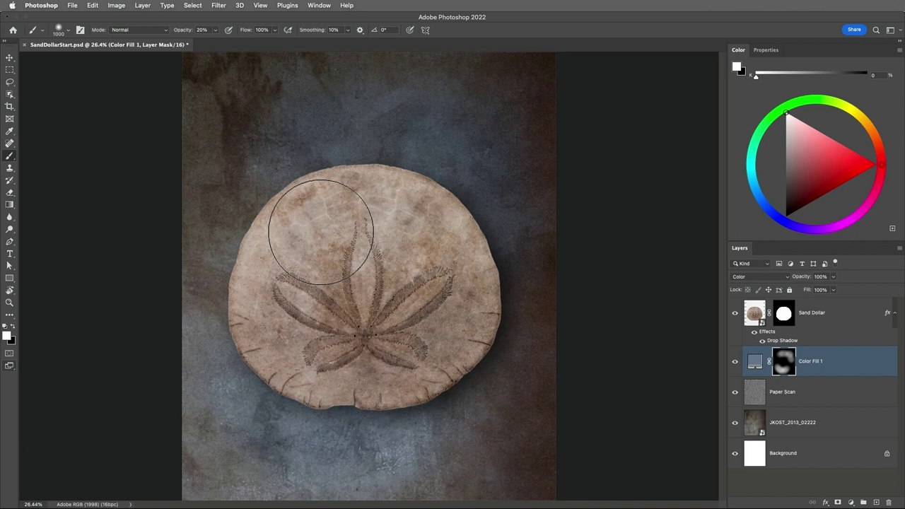
key("super+minus")
key("super+minus")
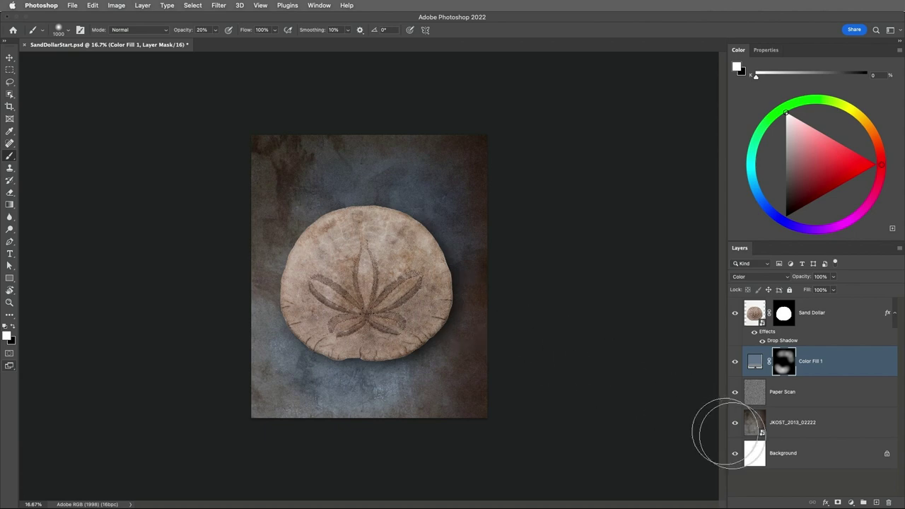
- Add a white Solid Color fill layer, Color Fill 2
left_click(851, 503)
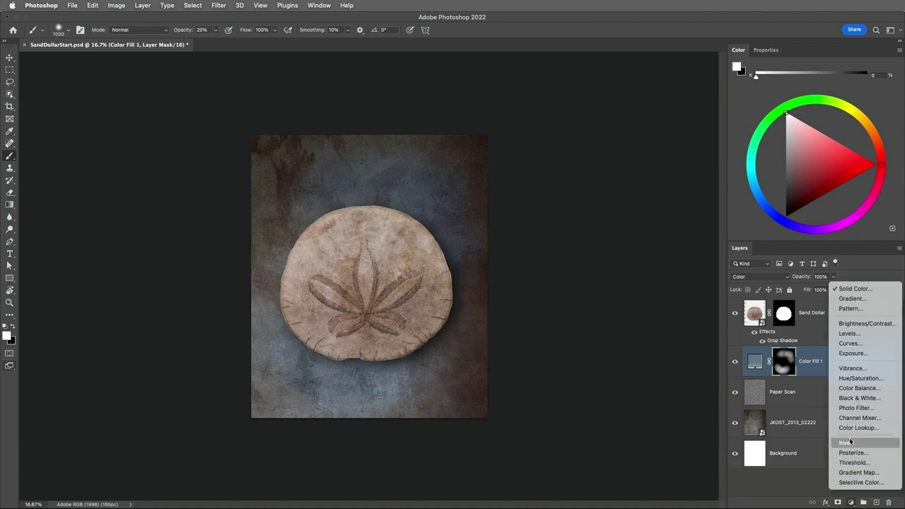
left_click(850, 292)
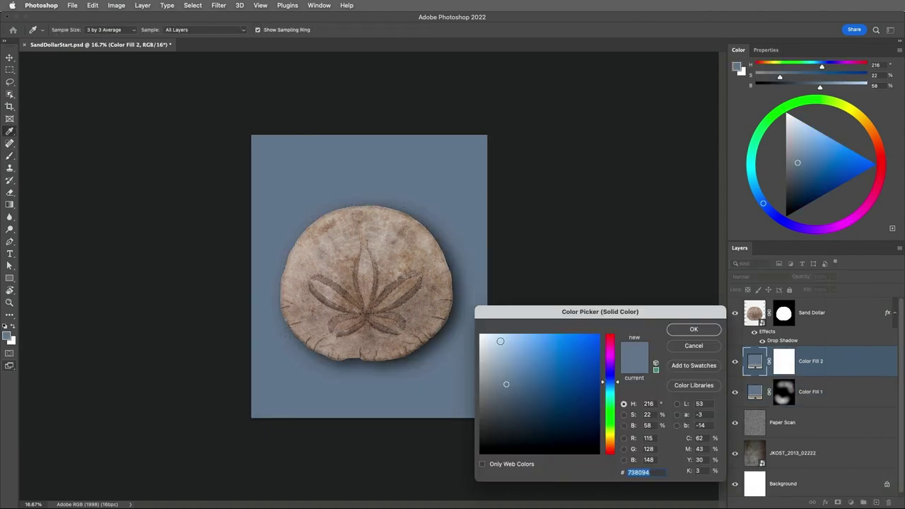
left_click_drag(498, 341, 481, 335)
left_click(692, 330)
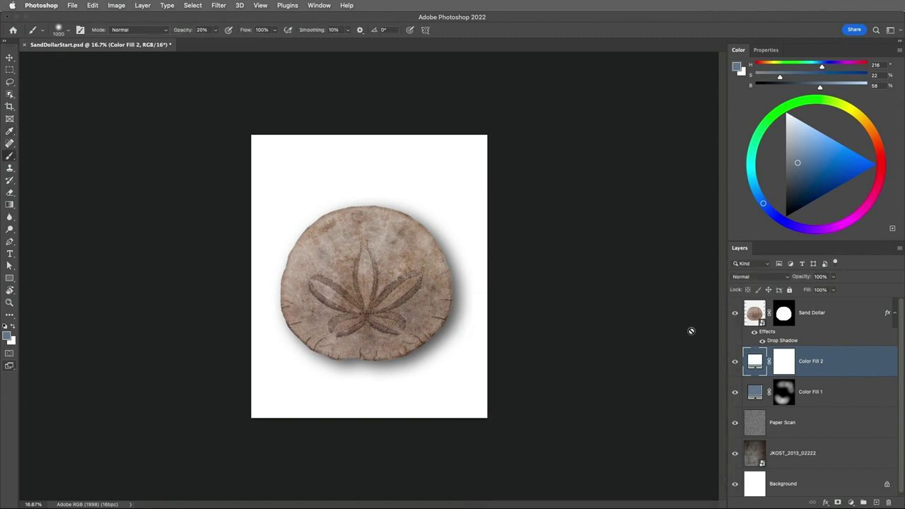
- Fill Color Fill 2's mask with black, then brush white back along the left edge
left_click(779, 364)
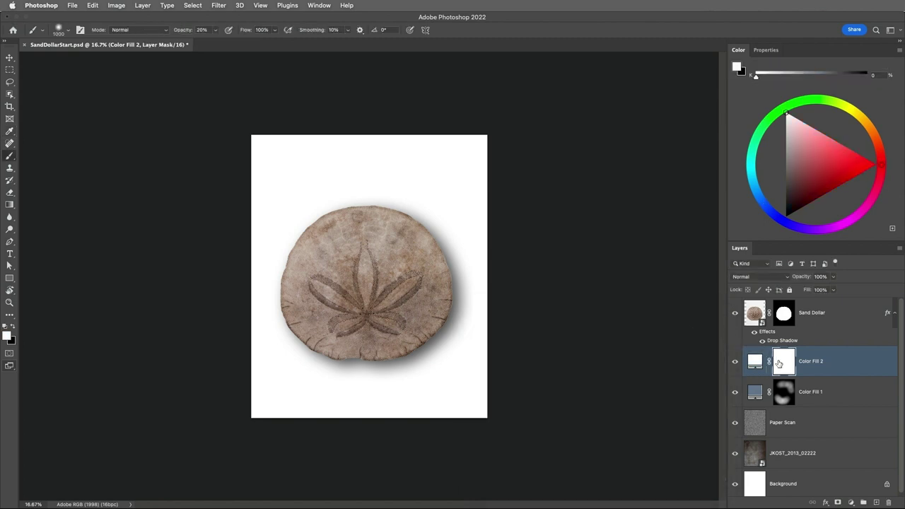
left_click(94, 6)
left_click(126, 149)
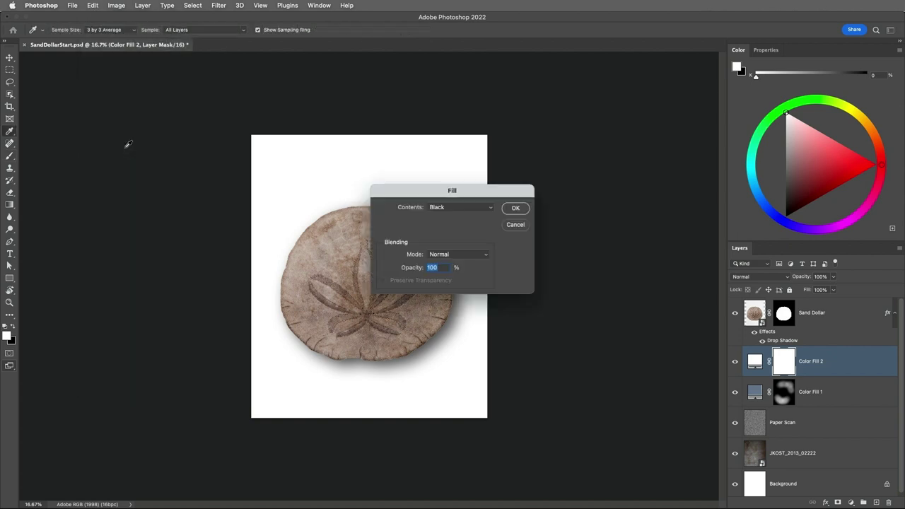
left_click(515, 208)
key("b")
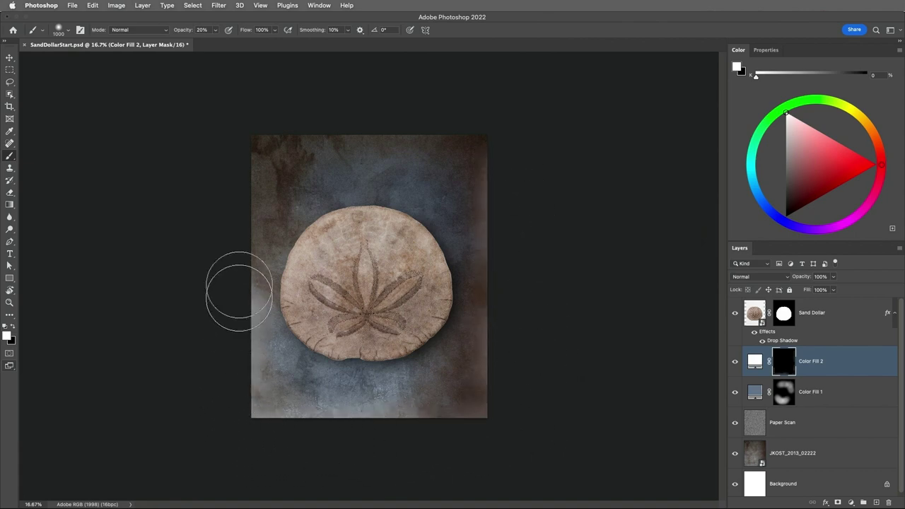
mouse_move(239, 281)
left_mouse_down()
mouse_move(223, 183)
mouse_move(239, 181)
mouse_move(228, 138)
mouse_move(261, 108)
mouse_move(447, 105)
mouse_move(421, 111)
mouse_move(372, 100)
mouse_move(340, 116)
mouse_move(281, 100)
mouse_move(277, 110)
mouse_move(236, 102)
mouse_move(235, 239)
mouse_move(198, 278)
mouse_move(242, 354)
mouse_move(213, 413)
left_mouse_up()
key("x")
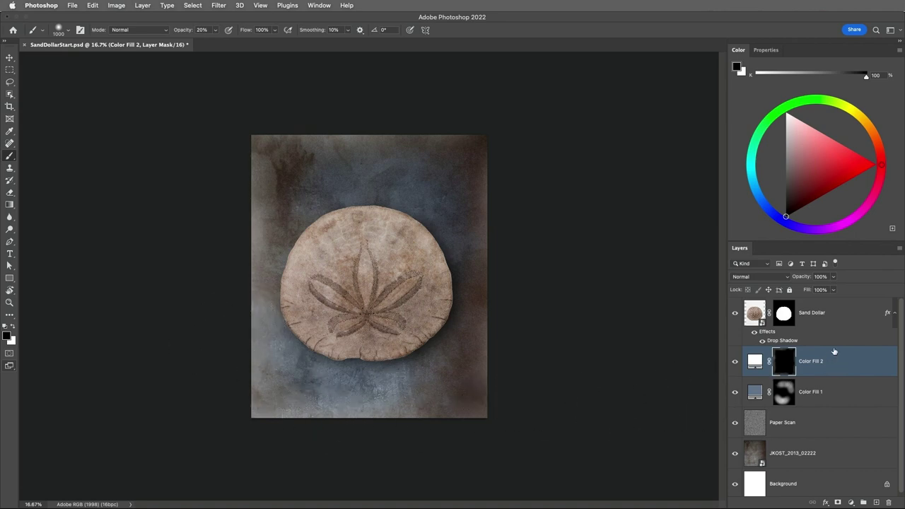
- Lower Color Fill 2's opacity to about 75%, then select the Sand Dollar layer
left_click(833, 276)
left_click_drag(836, 289, 822, 290)
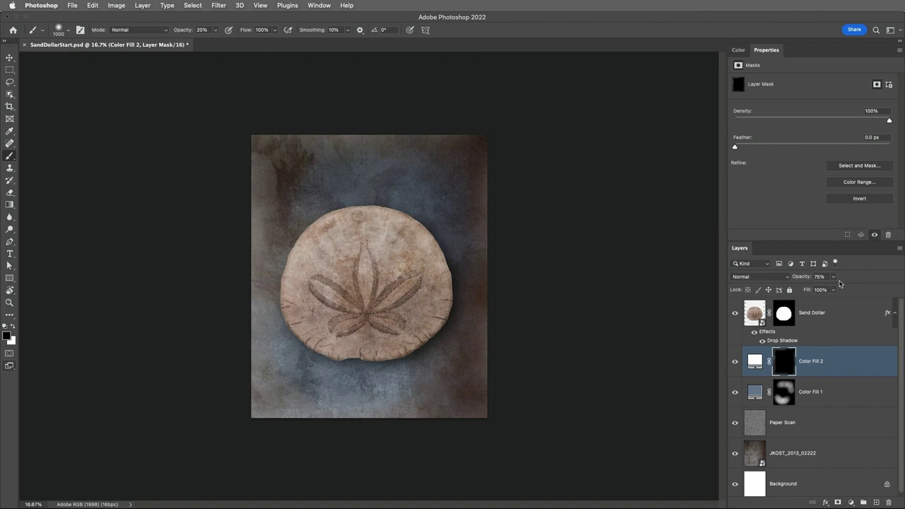
left_click(831, 313)
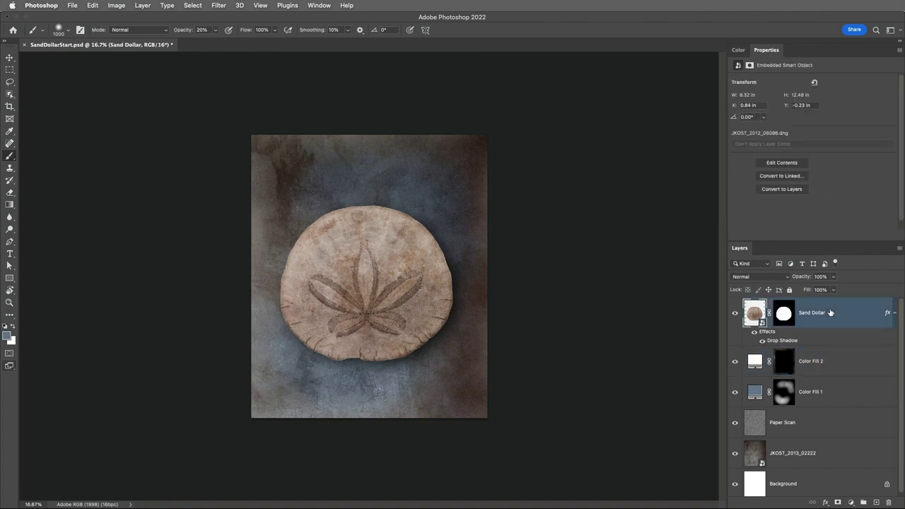
- Add a Black & White adjustment layer at 35% opacity
left_click(850, 502)
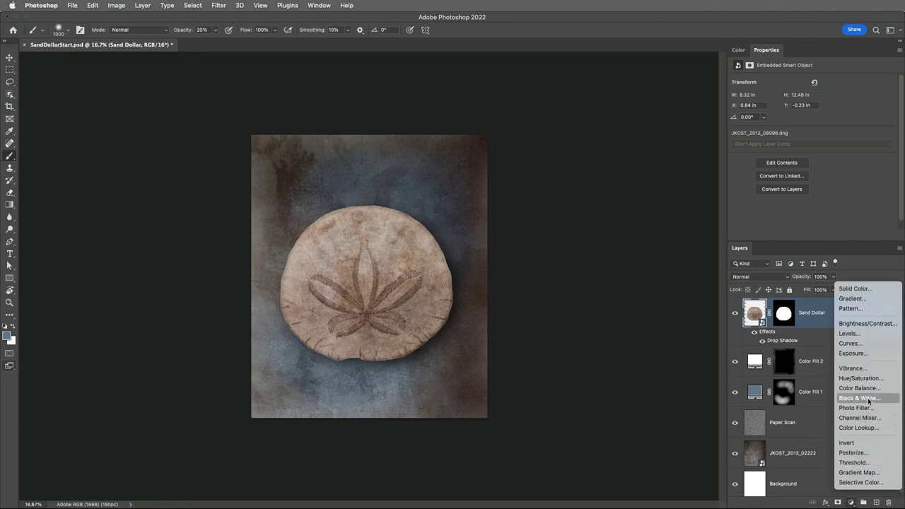
left_click(868, 398)
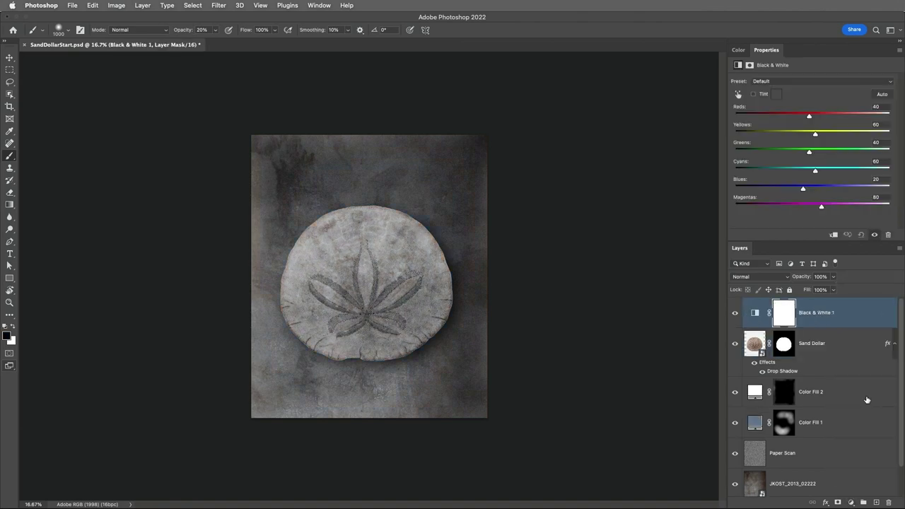
left_click(833, 277)
left_click_drag(835, 290, 810, 292)
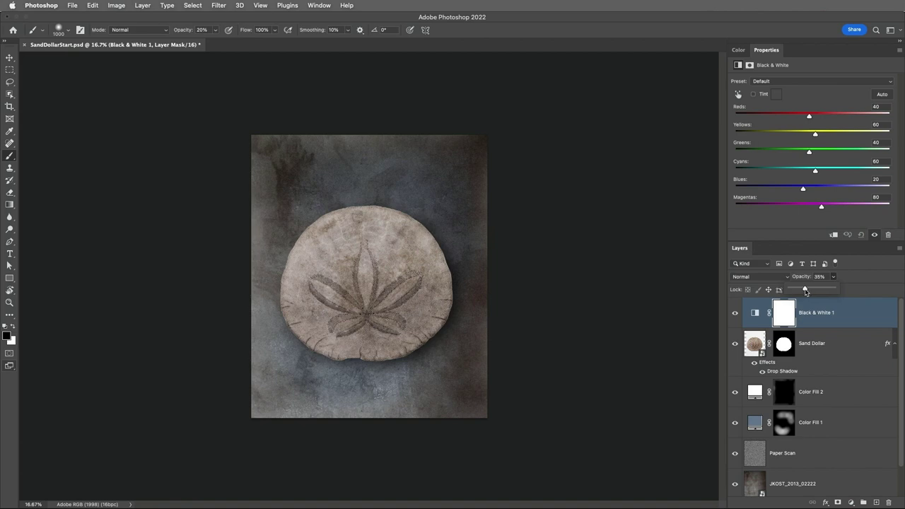
- Set the Black & White Reds to -60 and Blues to 184, then zoom in
left_click_drag(809, 116, 778, 118)
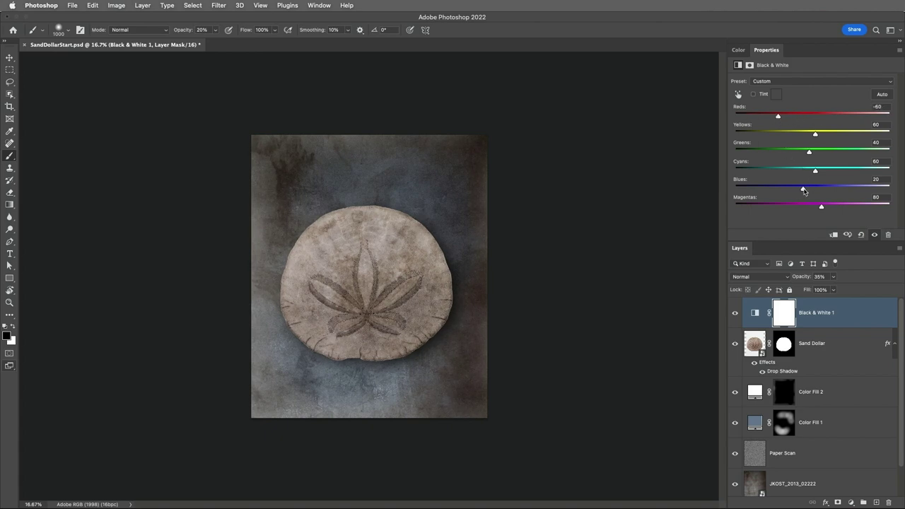
left_click_drag(803, 191, 854, 192)
key("super+plus")
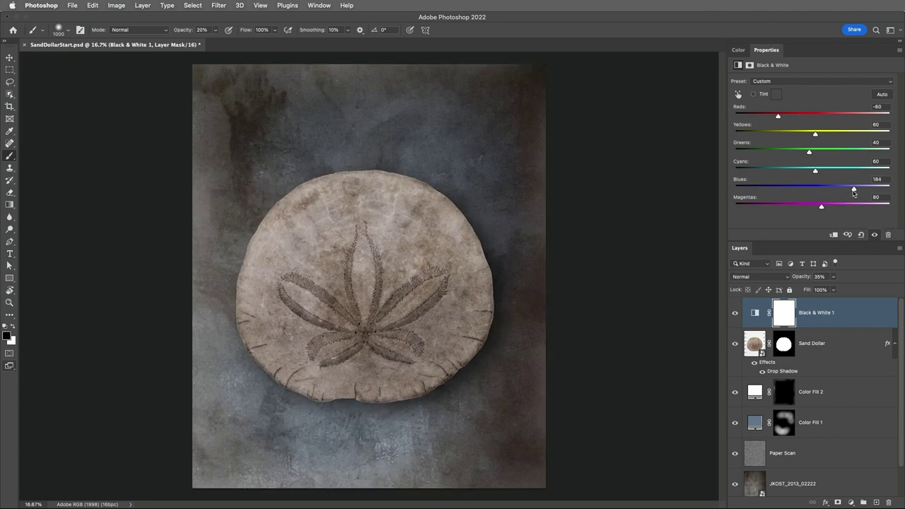